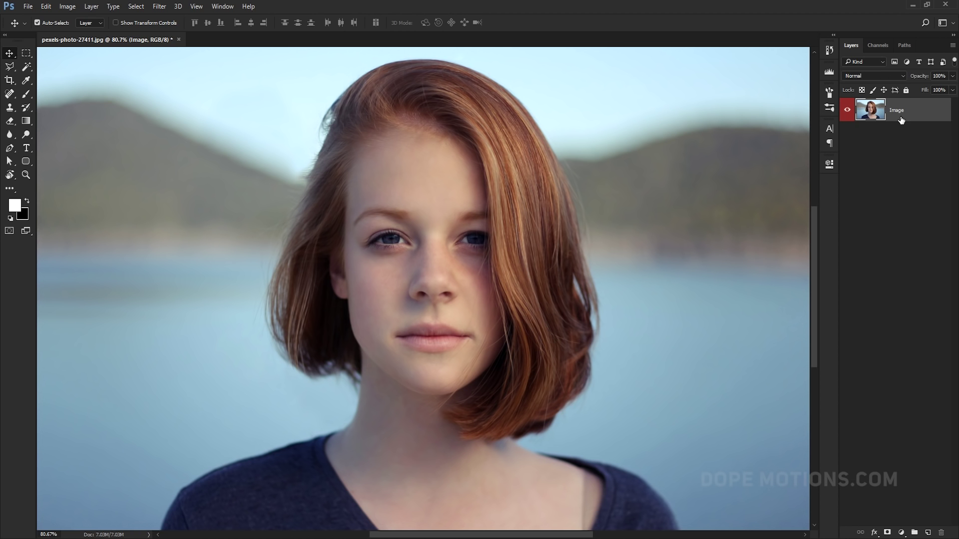
- Duplicate the portrait layer twice and name the top copy 'High pass'
{"action": "key", "text": "ctrl+j"}
{"action": "key", "text": "ctrl+j"}
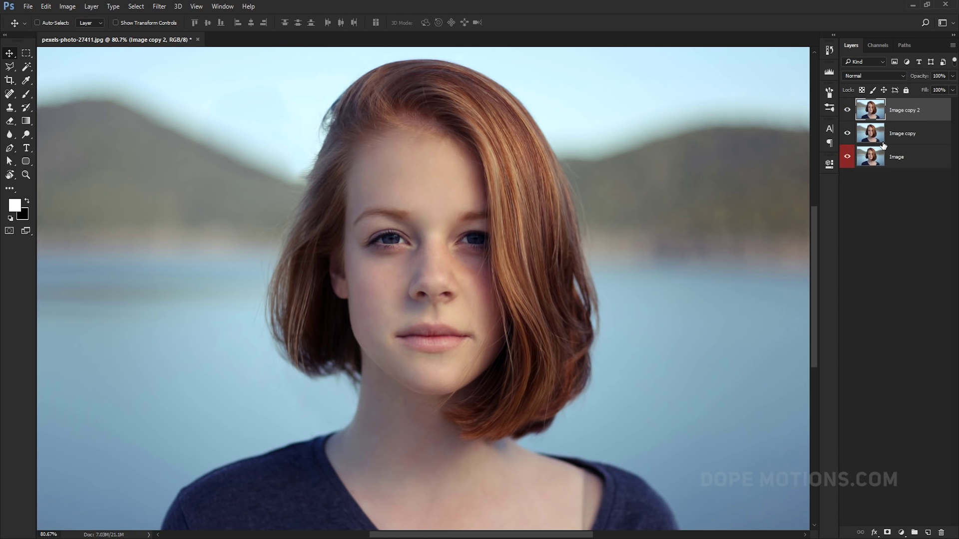
{"action": "double_click", "coordinate": [902, 111]}
{"action": "type", "text": "High pass"}
{"action": "left_click", "coordinate": [895, 159]}
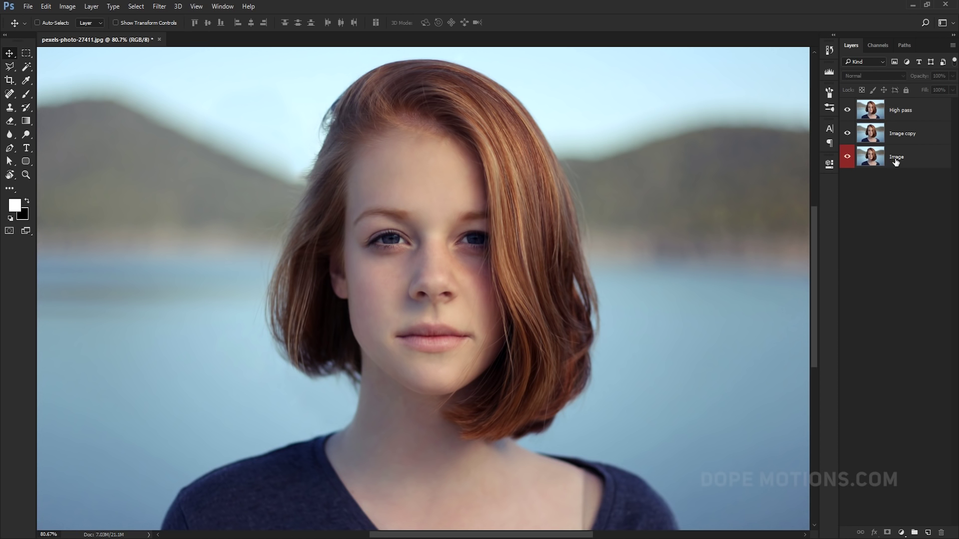
- Rename the middle copy 'Blur', hide the High pass layer, and select Blur
{"action": "double_click", "coordinate": [900, 134]}
{"action": "type", "text": "B"}
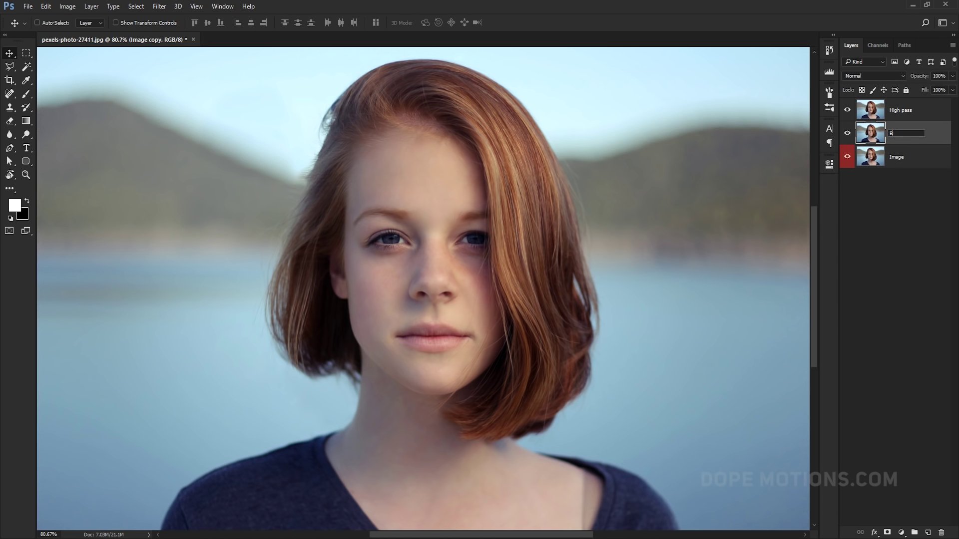
{"action": "type", "text": "lur"}
{"action": "left_click", "coordinate": [877, 181]}
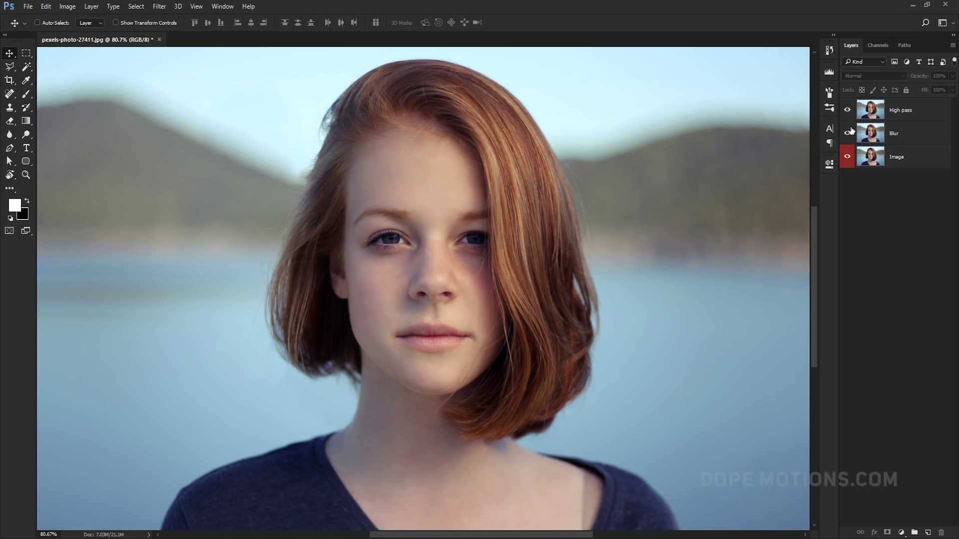
{"action": "left_click", "coordinate": [848, 110]}
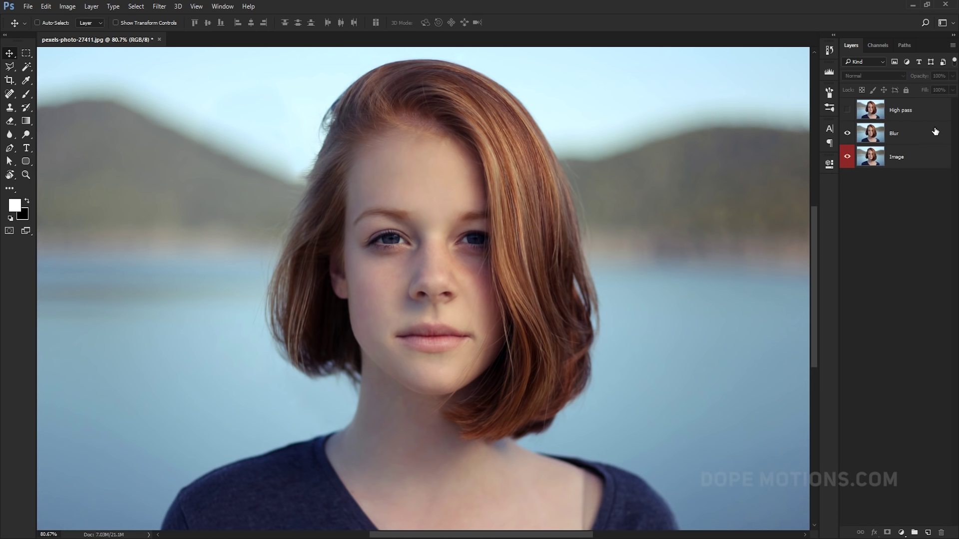
{"action": "left_click", "coordinate": [896, 134]}
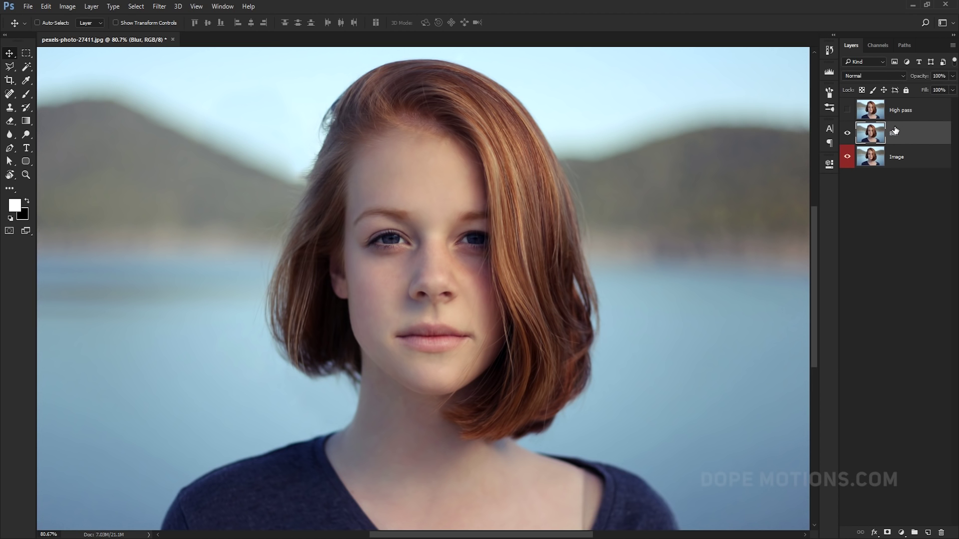
- Apply a Gaussian Blur with a 5-pixel radius to the Blur layer
{"action": "left_click", "coordinate": [160, 6]}
{"action": "mouse_move", "coordinate": [226, 122]}
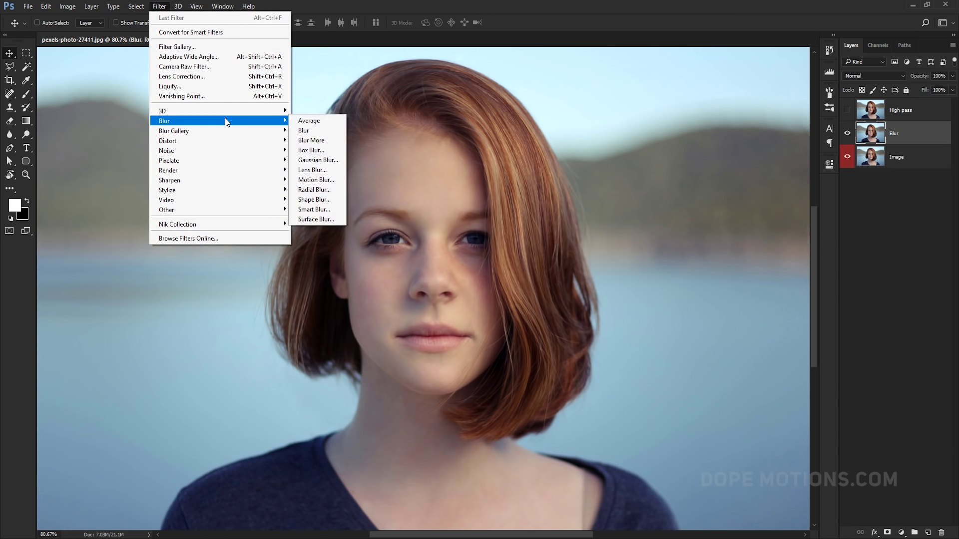
{"action": "left_click", "coordinate": [310, 160]}
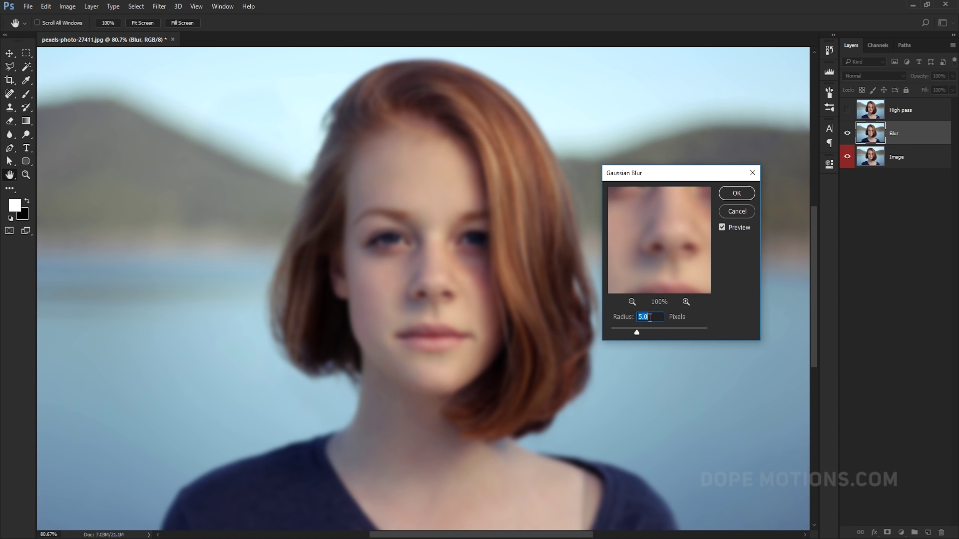
{"action": "left_click_drag", "start_coordinate": [651, 332], "coordinate": [635, 331]}
{"action": "type", "text": "5"}
{"action": "left_click", "coordinate": [737, 193]}
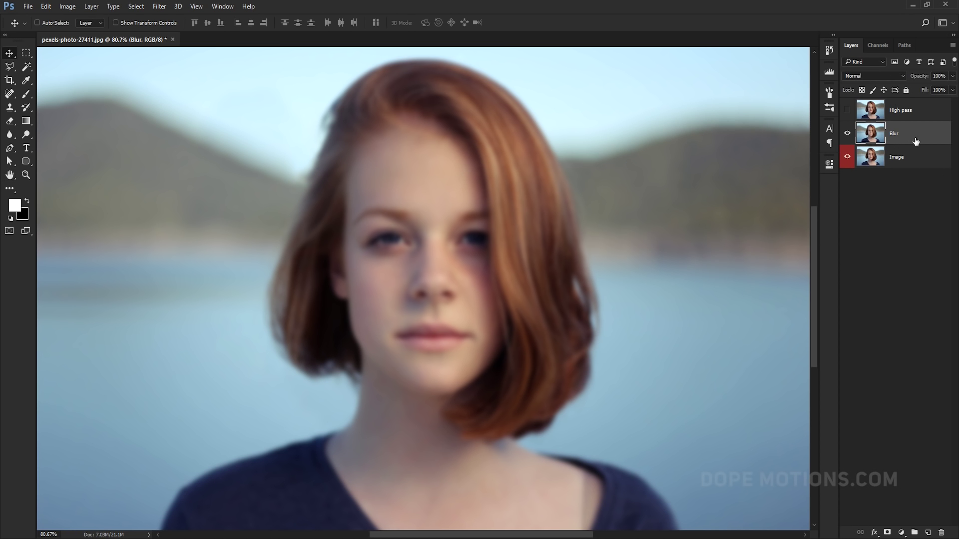
- Set the Blur layer's blend mode to Soft Light, then select the High pass layer
{"action": "left_click", "coordinate": [883, 75]}
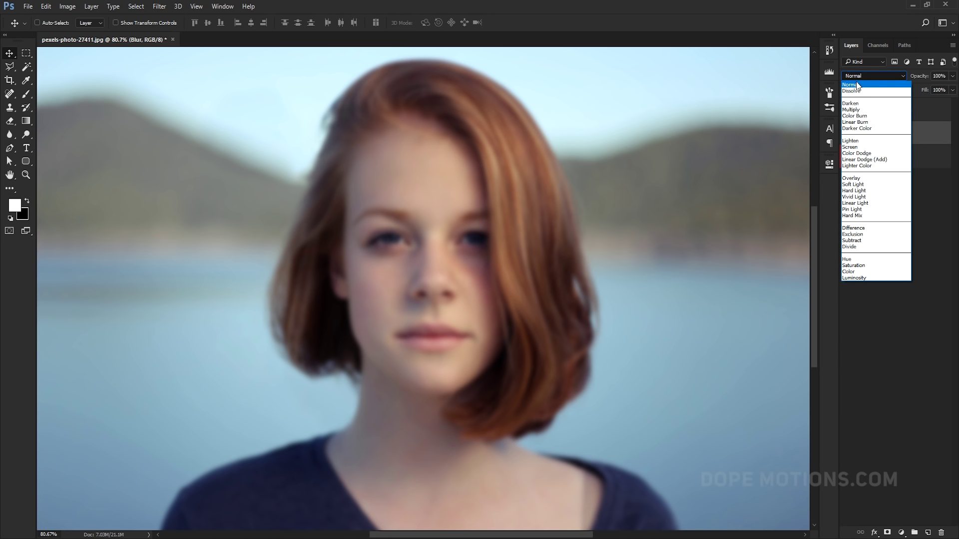
{"action": "left_click", "coordinate": [855, 185]}
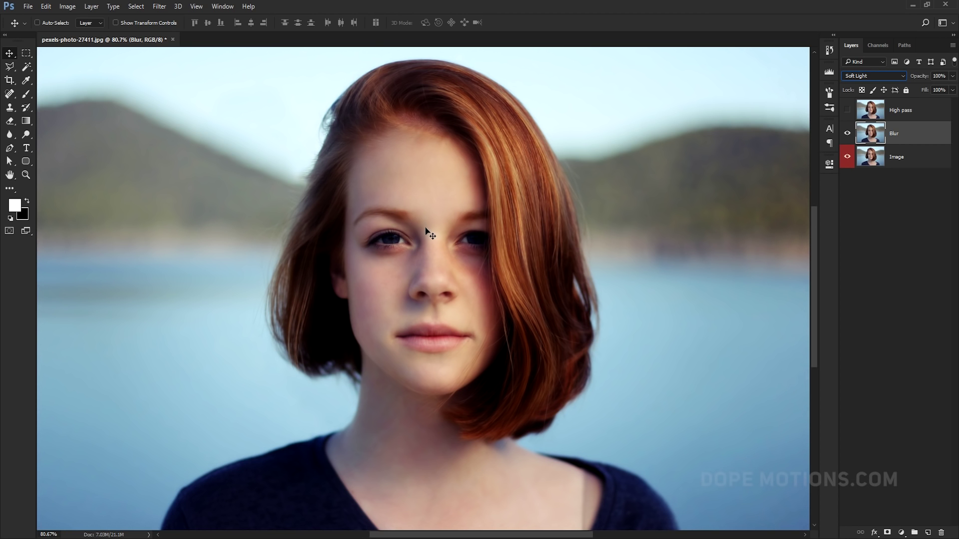
{"action": "scroll", "coordinate": [434, 262], "scroll_direction": "up", "scroll_amount": 2}
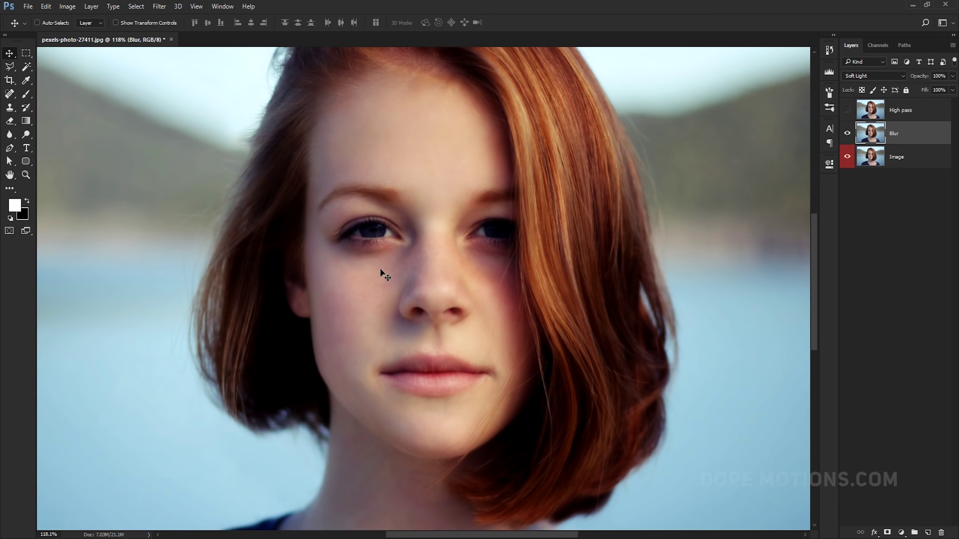
{"action": "left_click", "coordinate": [902, 116]}
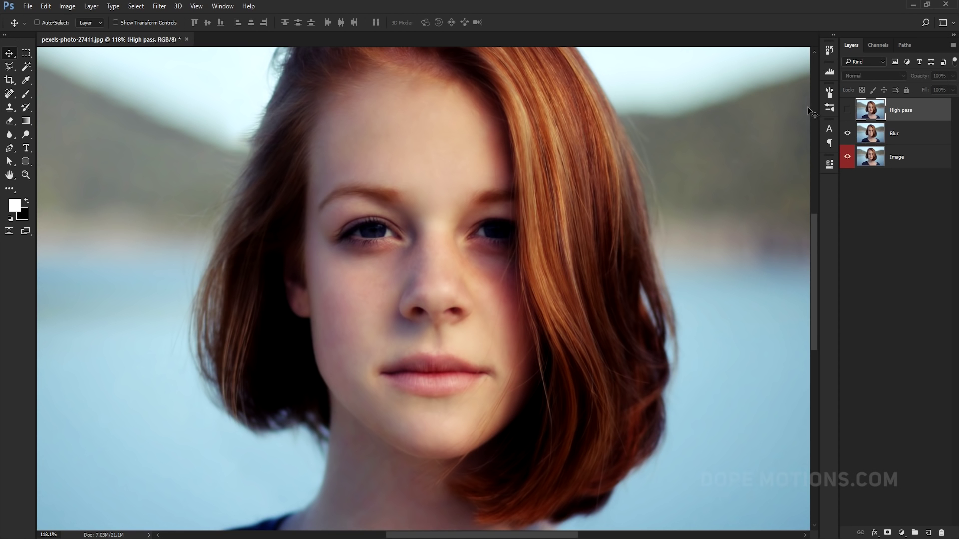
- Show the High pass layer, blend it in Overlay, and desaturate it with Ctrl+Shift+U
{"action": "left_click", "coordinate": [847, 111]}
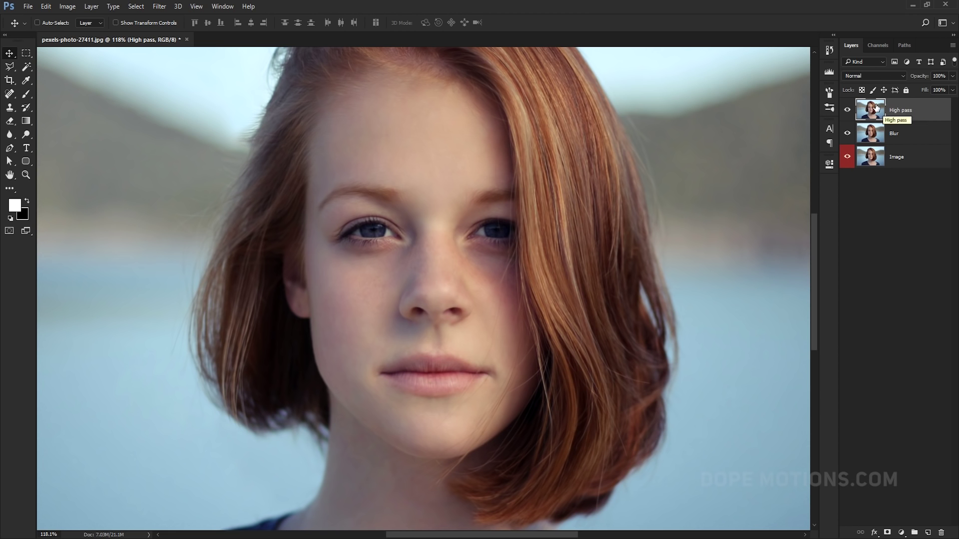
{"action": "left_click", "coordinate": [877, 76]}
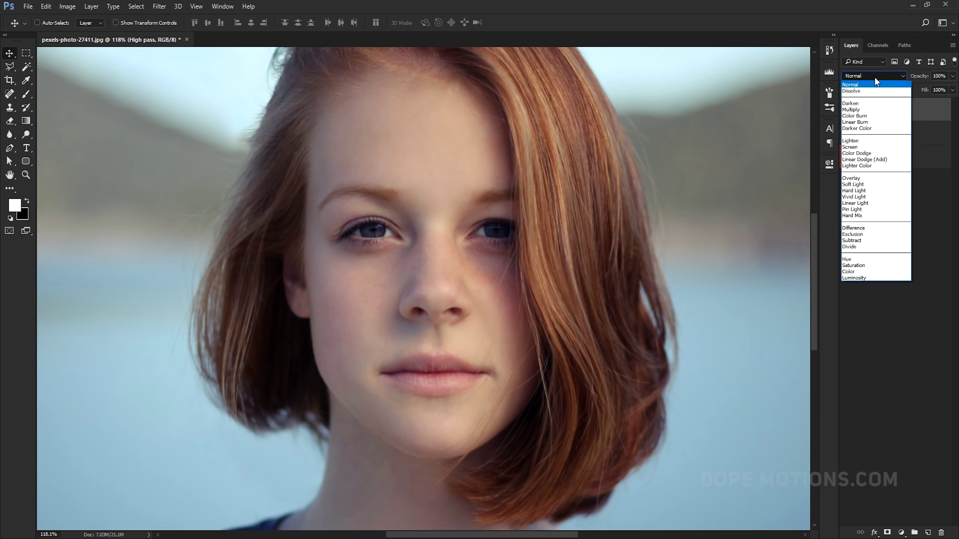
{"action": "left_click", "coordinate": [868, 178]}
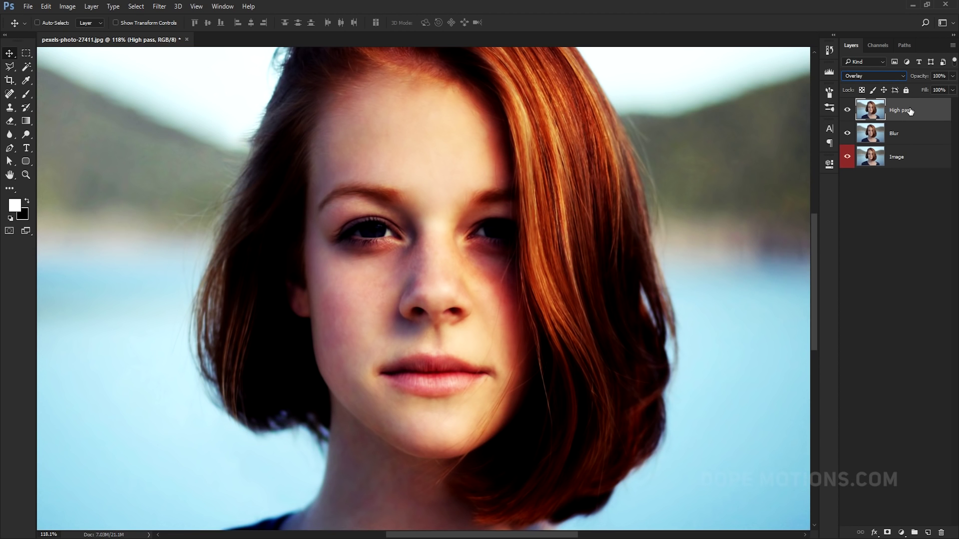
{"action": "key", "text": "ctrl"}
{"action": "key", "text": "ctrl+shift+u"}
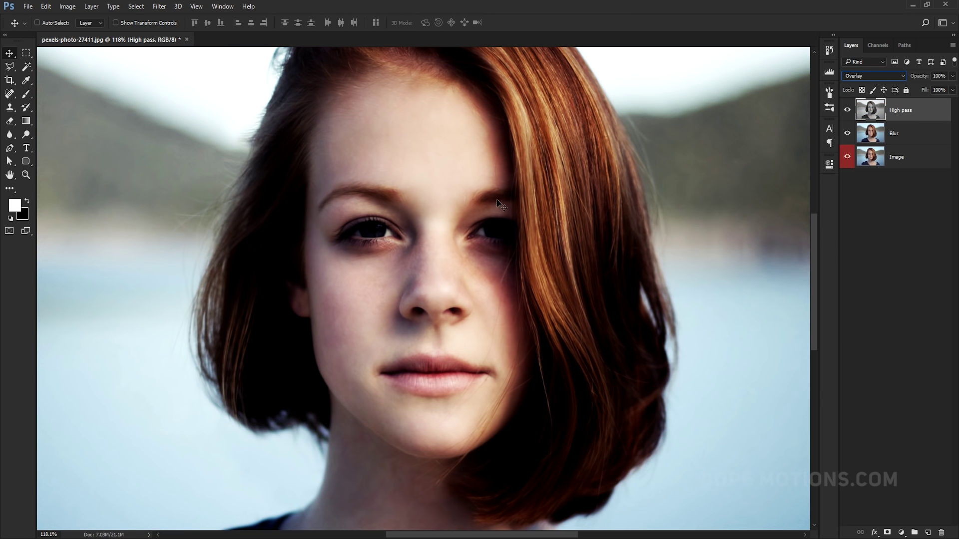
- Run Filter > Other > High Pass on the High pass layer with a 12-pixel radius
{"action": "left_click", "coordinate": [158, 6]}
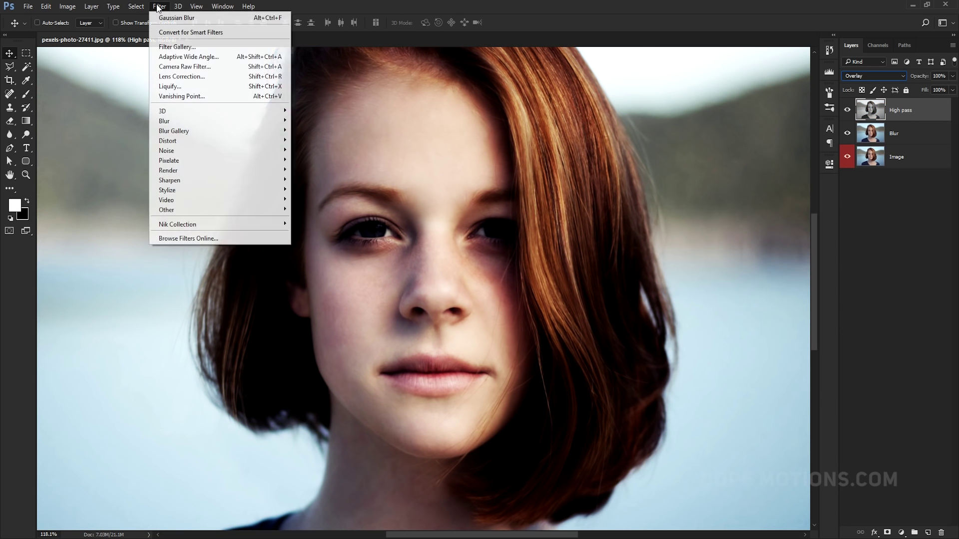
{"action": "mouse_move", "coordinate": [202, 212]}
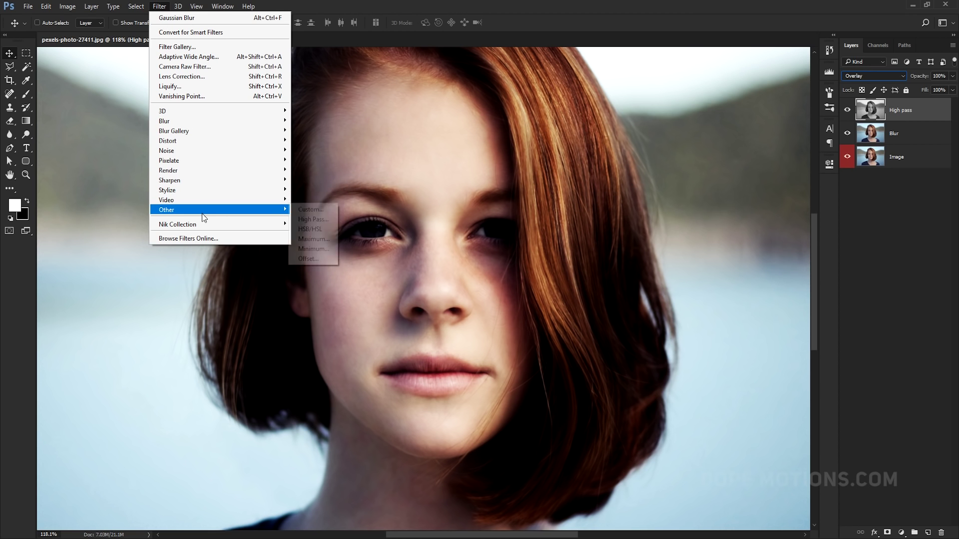
{"action": "left_click", "coordinate": [313, 220]}
{"action": "left_click_drag", "start_coordinate": [490, 126], "coordinate": [667, 205]}
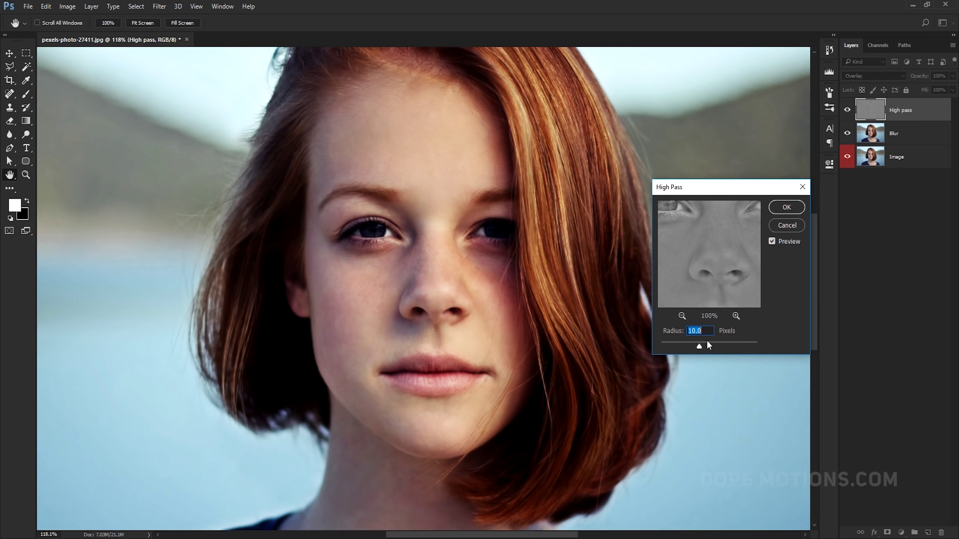
{"action": "left_click_drag", "start_coordinate": [698, 346], "coordinate": [713, 346]}
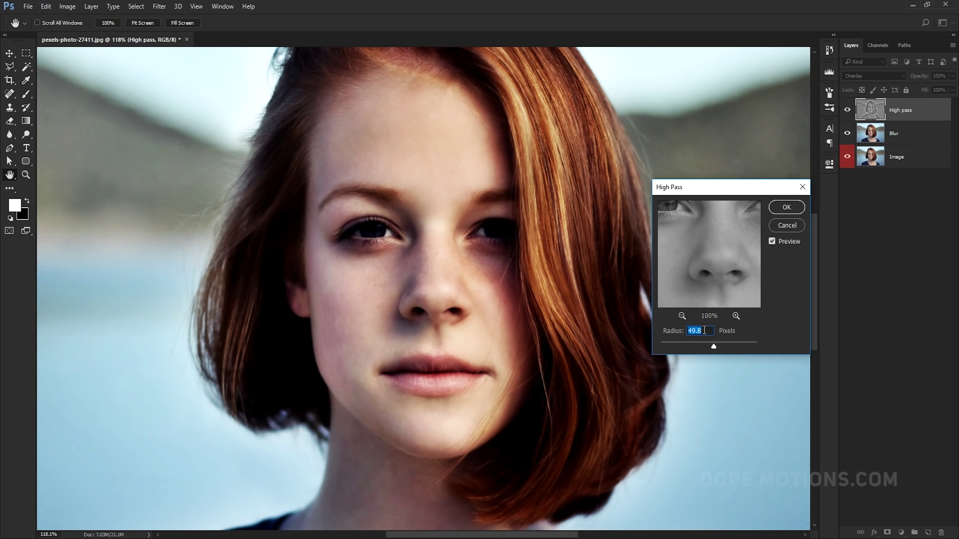
{"action": "type", "text": "12"}
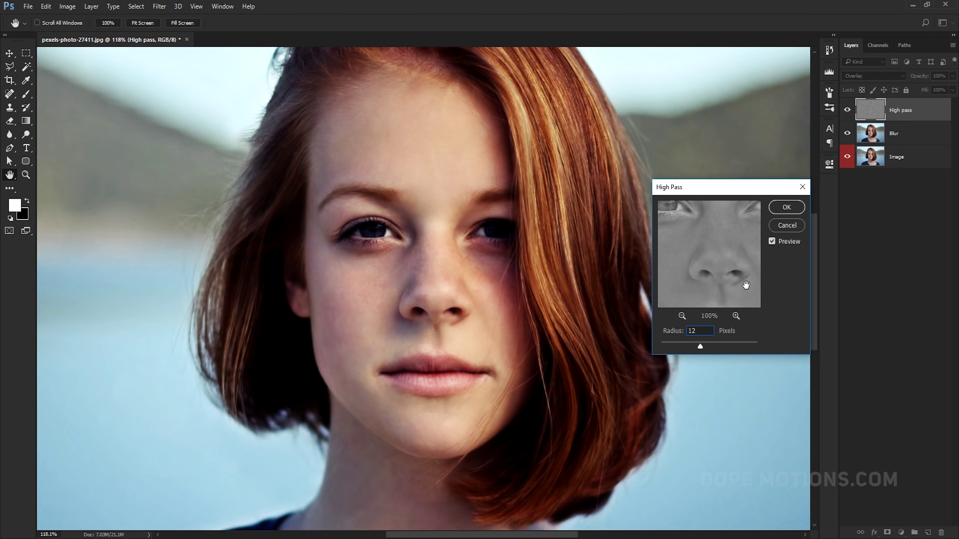
{"action": "left_click", "coordinate": [787, 208]}
- Group High pass and Blur into a group named 'Effects', toggling it off and on to compare
{"action": "scroll", "coordinate": [452, 219], "scroll_direction": "down", "scroll_amount": 3}
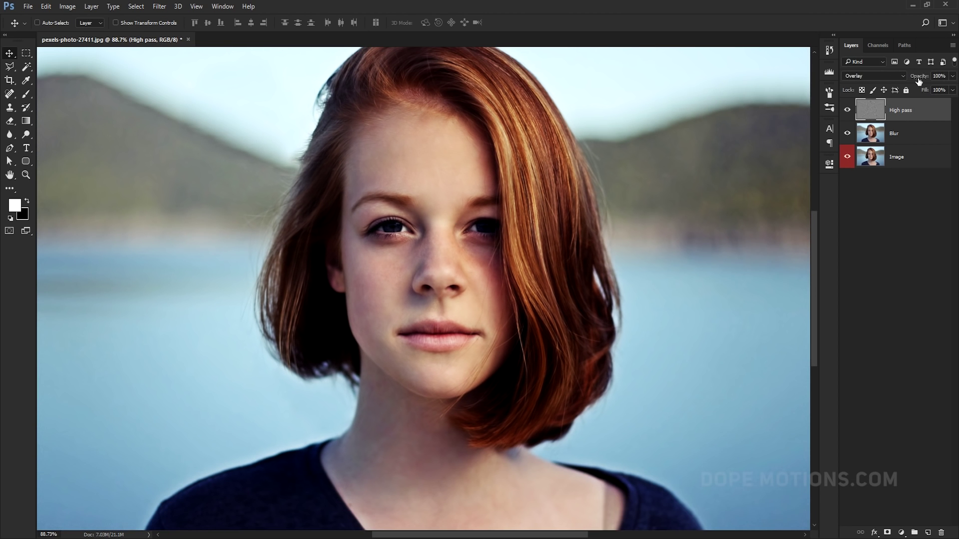
{"action": "left_click", "coordinate": [909, 135], "text": "shift"}
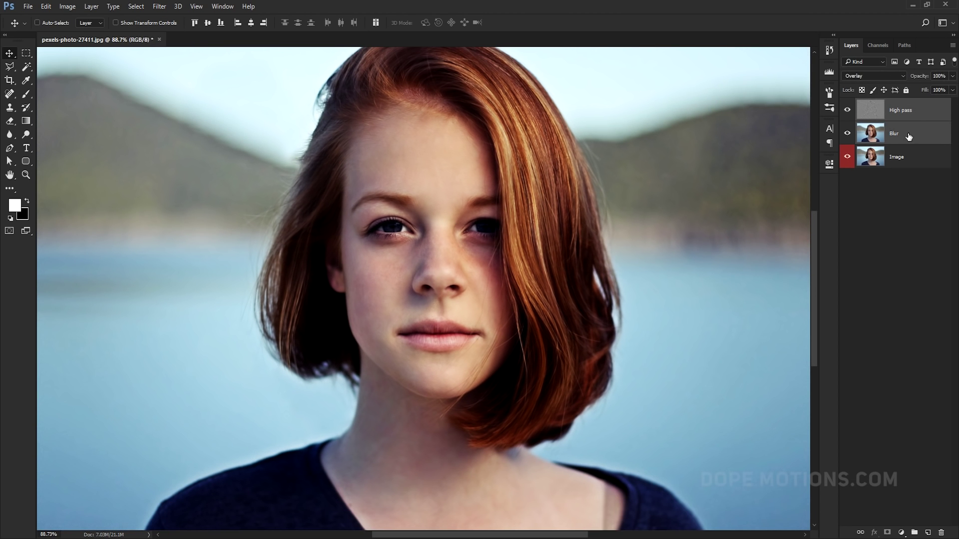
{"action": "key", "text": "ctrl+g"}
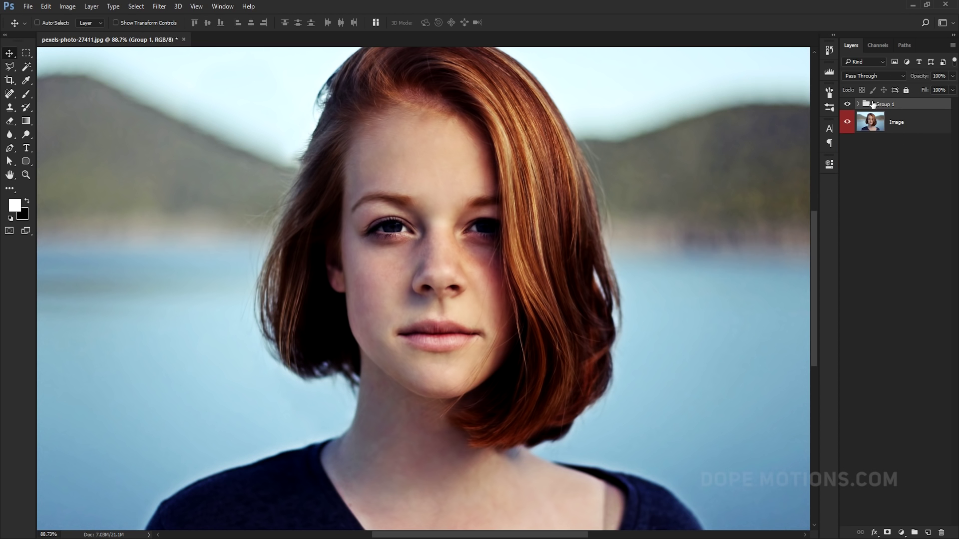
{"action": "double_click", "coordinate": [885, 104]}
{"action": "type", "text": "Effect"}
{"action": "key", "text": "Return"}
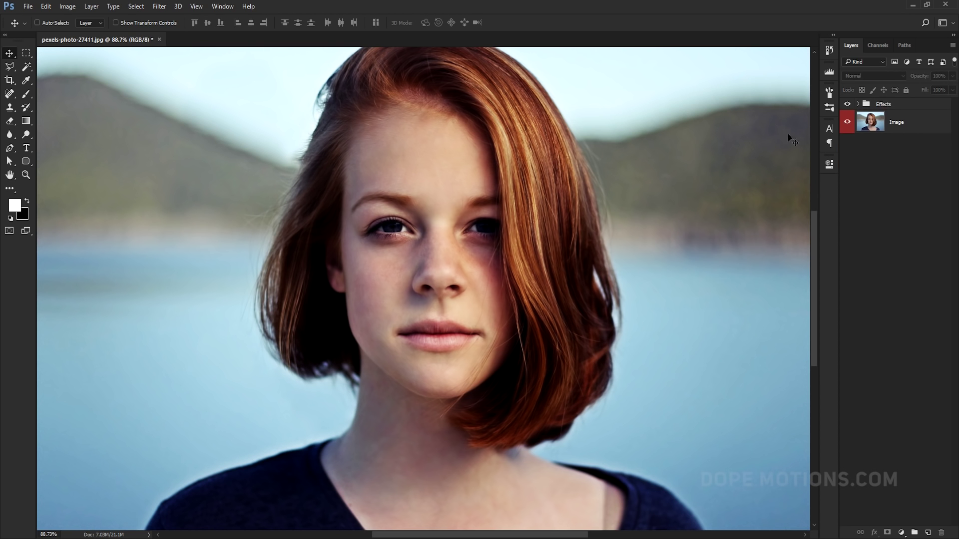
{"action": "left_click", "coordinate": [848, 104]}
{"action": "left_click", "coordinate": [848, 105]}
- Expand the Effects group and set the High pass layer's opacity to 75%
{"action": "left_click", "coordinate": [858, 104]}
{"action": "left_click", "coordinate": [919, 125]}
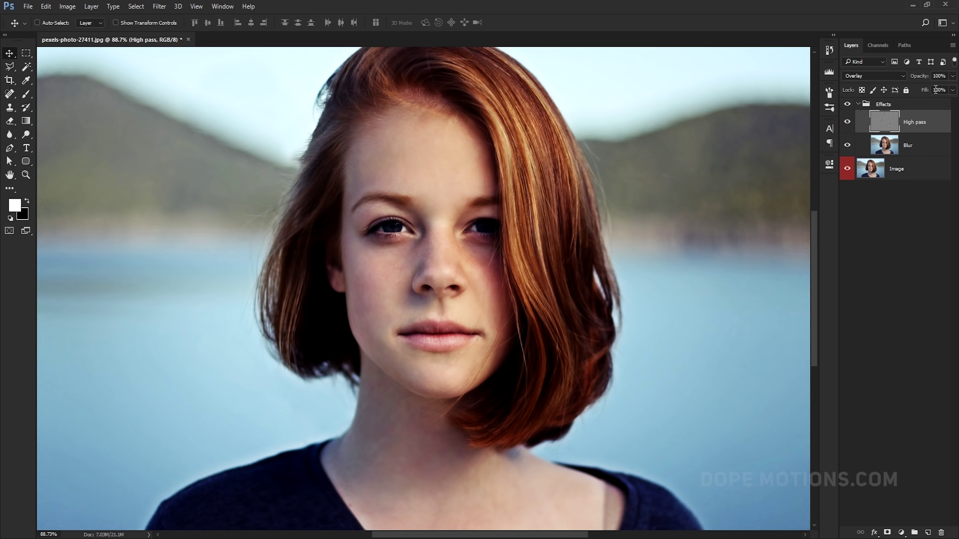
{"action": "left_click", "coordinate": [952, 90]}
{"action": "mouse_move", "coordinate": [923, 88]}
{"action": "left_mouse_down"}
{"action": "mouse_move", "coordinate": [937, 93]}
{"action": "mouse_move", "coordinate": [915, 88]}
{"action": "left_mouse_up"}
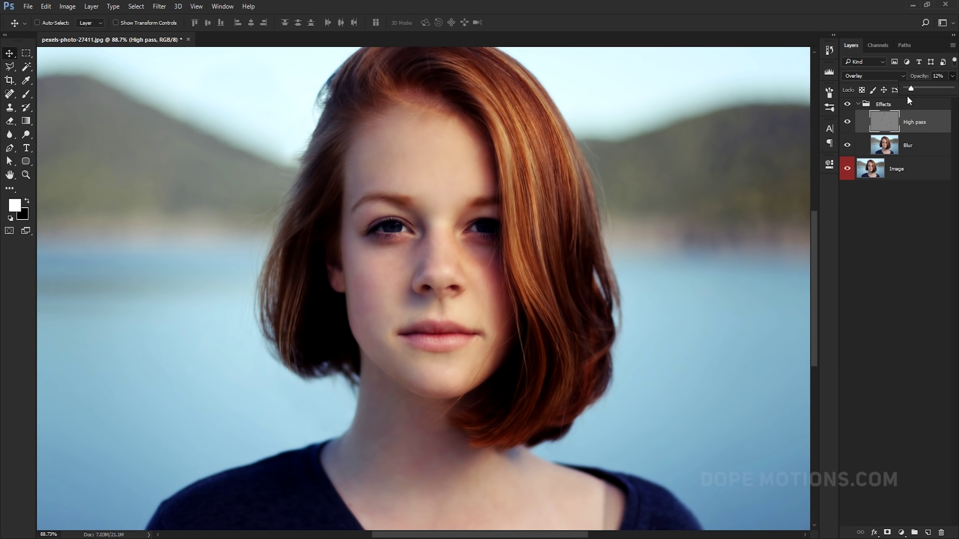
{"action": "left_click", "coordinate": [943, 79]}
{"action": "type", "text": "75"}
{"action": "key", "text": "Return"}
- Deselect the High pass layer and collapse the Effects group
{"action": "left_click", "coordinate": [894, 233]}
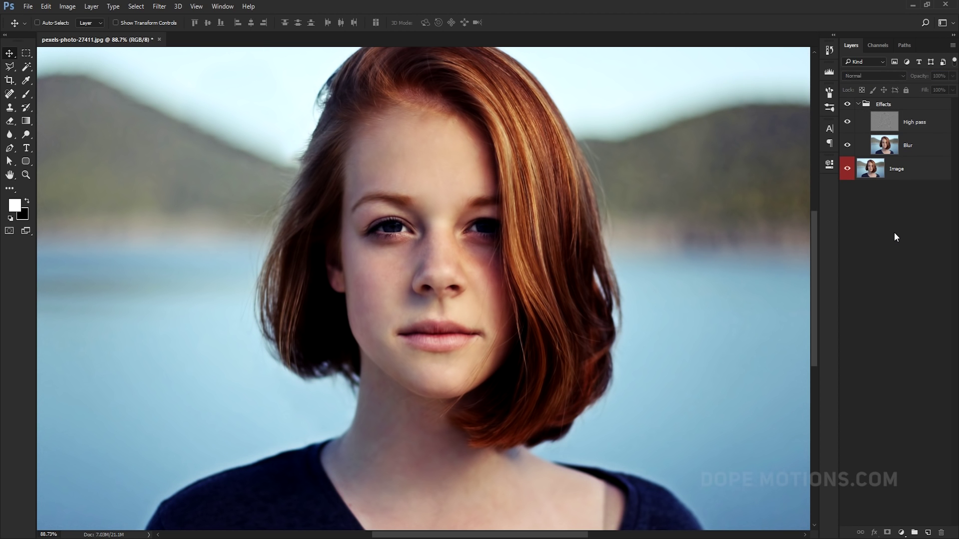
{"action": "left_click", "coordinate": [858, 105]}
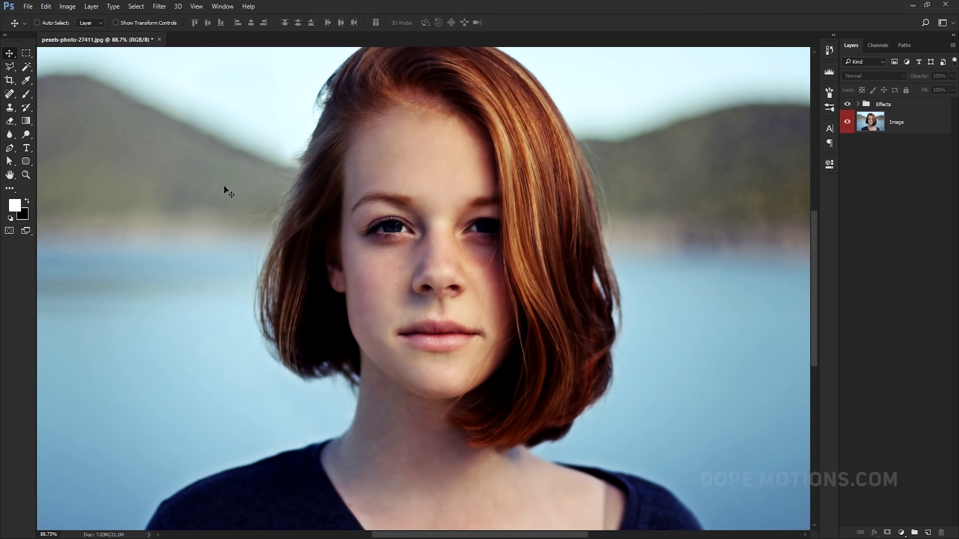
{"action": "left_click", "coordinate": [901, 533]}
- Add a Gradient Map layer and set its highlight stop to orange #f9b32b
{"action": "left_click", "coordinate": [900, 511]}
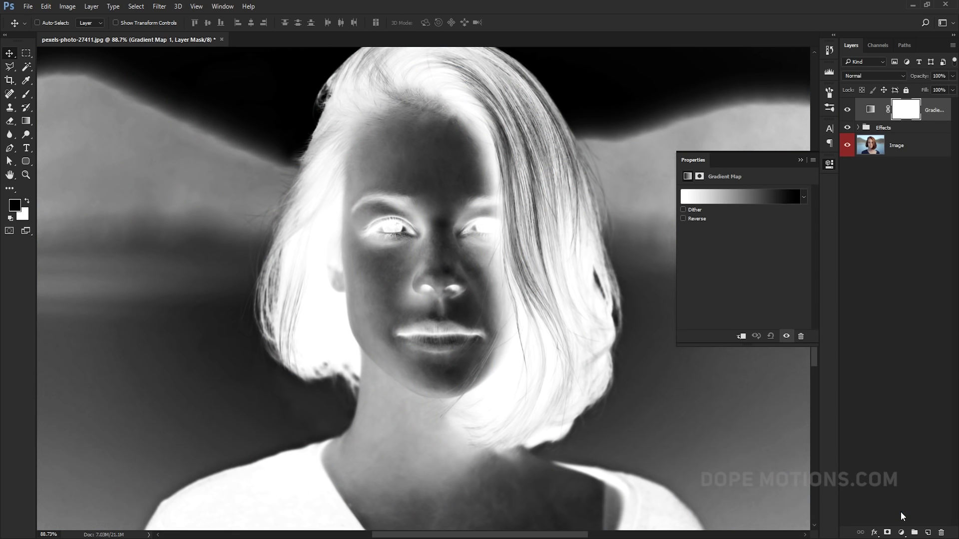
{"action": "left_click", "coordinate": [732, 200]}
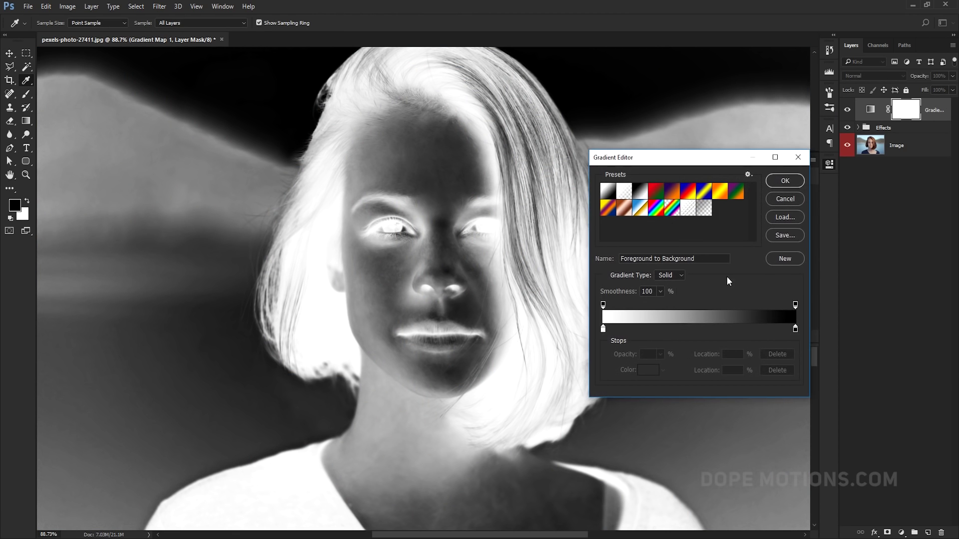
{"action": "left_click", "coordinate": [603, 329]}
{"action": "left_click", "coordinate": [795, 328]}
{"action": "left_click", "coordinate": [646, 370]}
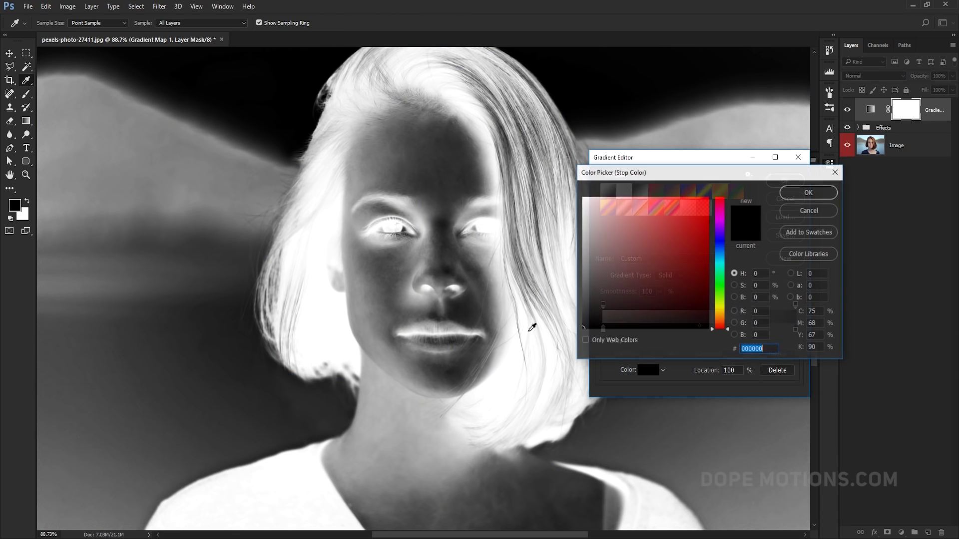
{"action": "left_click_drag", "start_coordinate": [721, 275], "coordinate": [720, 315]}
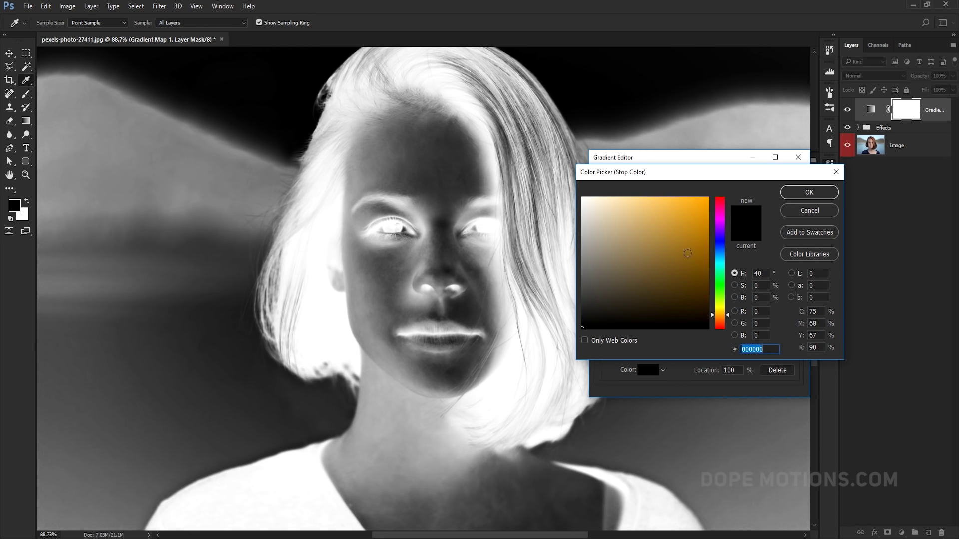
{"action": "left_click", "coordinate": [687, 200]}
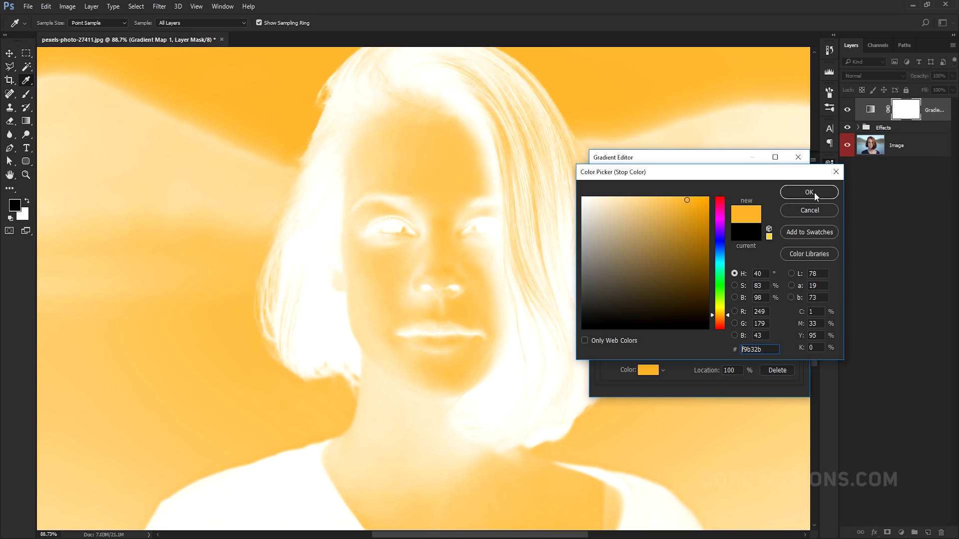
{"action": "left_click", "coordinate": [809, 192]}
- Set the gradient's shadow stop to deep blue #173aa0
{"action": "left_click", "coordinate": [603, 329]}
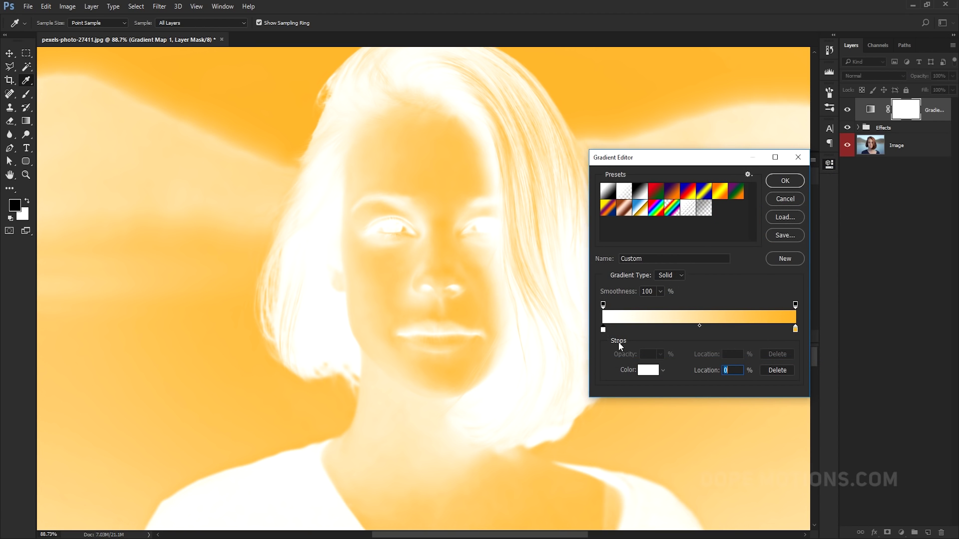
{"action": "left_click", "coordinate": [654, 372]}
{"action": "left_click_drag", "start_coordinate": [720, 277], "coordinate": [719, 247]}
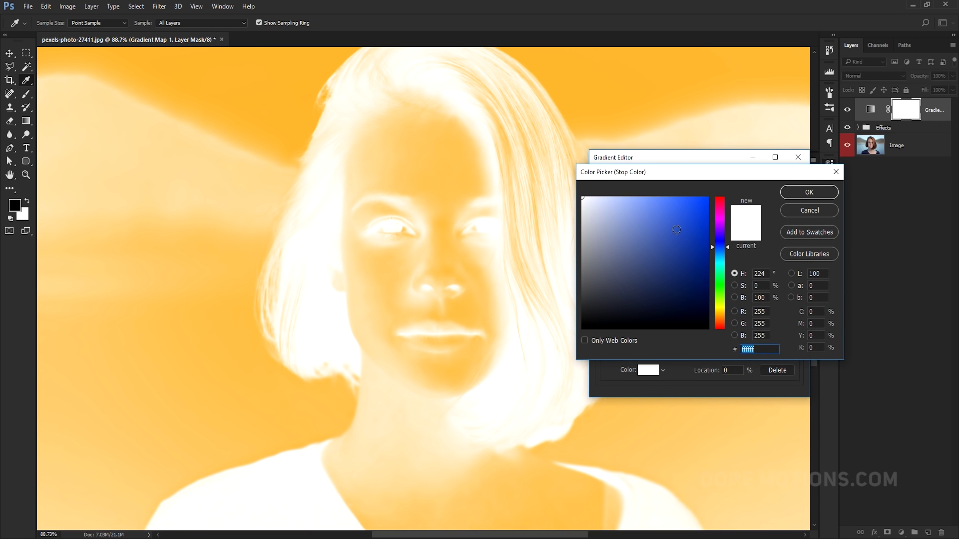
{"action": "left_click", "coordinate": [683, 228]}
{"action": "left_click", "coordinate": [690, 246]}
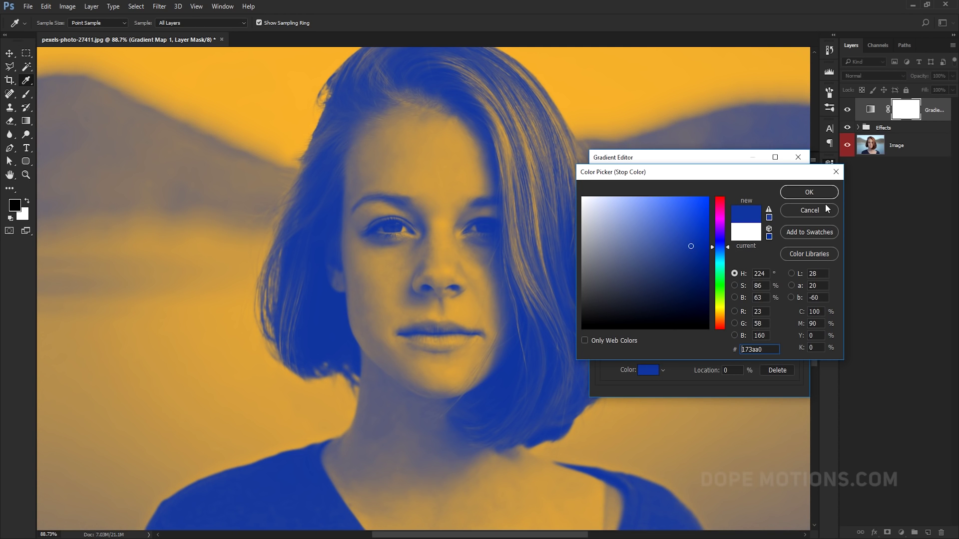
{"action": "left_click", "coordinate": [791, 192]}
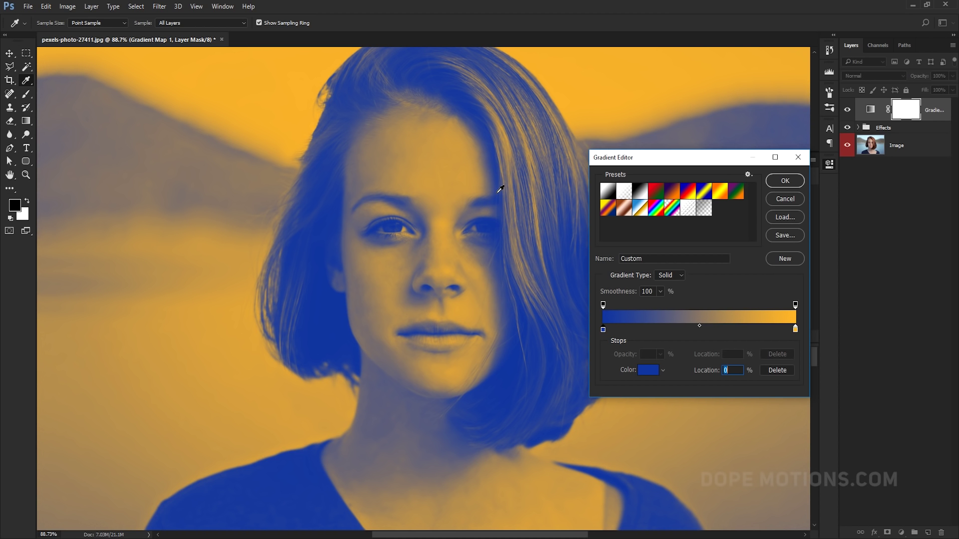
- Confirm the gradient, blend it in Soft Light at 20% opacity, and move it into Effects
{"action": "left_click", "coordinate": [784, 181]}
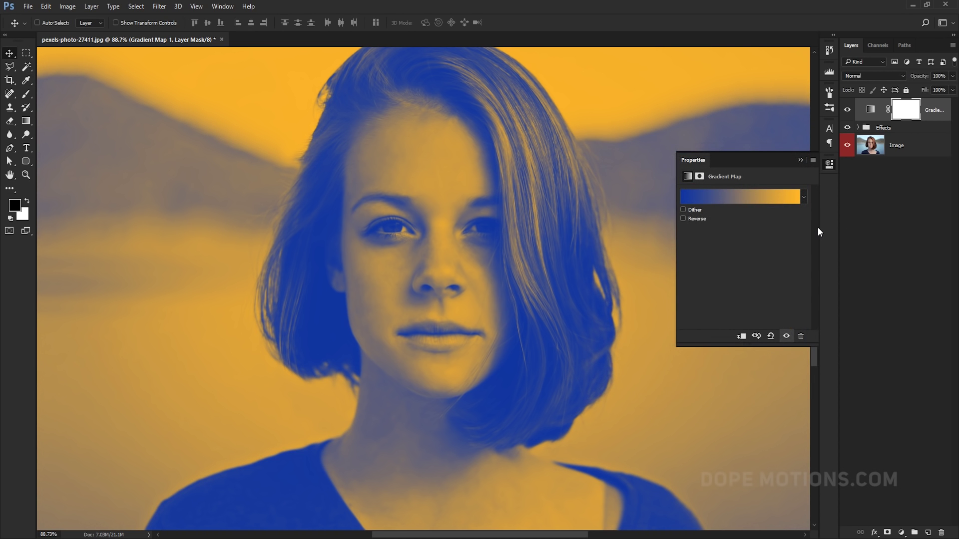
{"action": "left_click", "coordinate": [876, 77]}
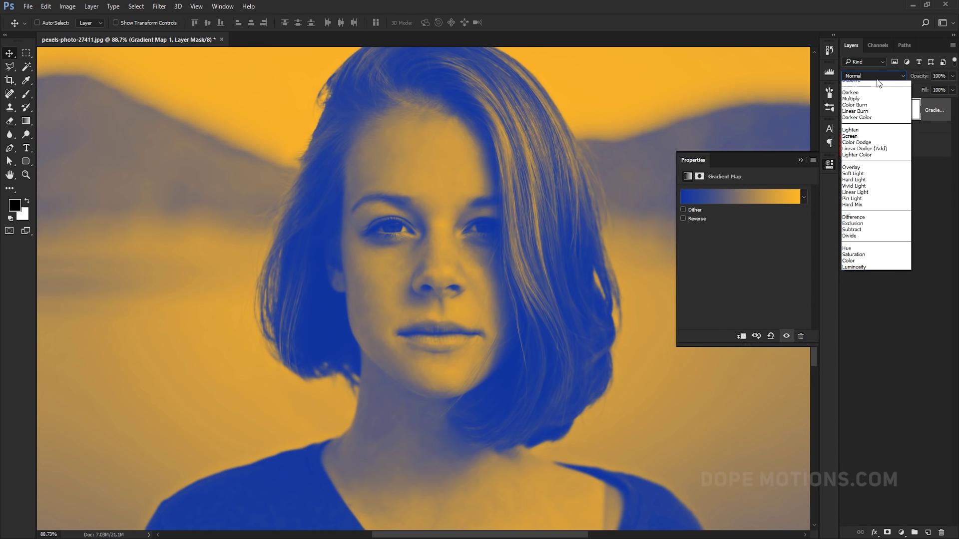
{"action": "left_click", "coordinate": [855, 184]}
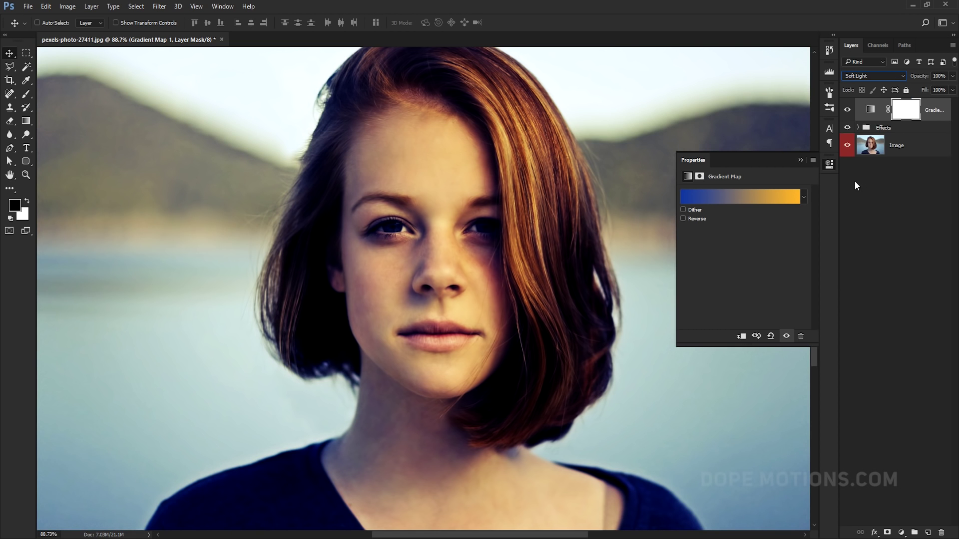
{"action": "left_click", "coordinate": [952, 76]}
{"action": "left_click_drag", "start_coordinate": [941, 85], "coordinate": [917, 91]}
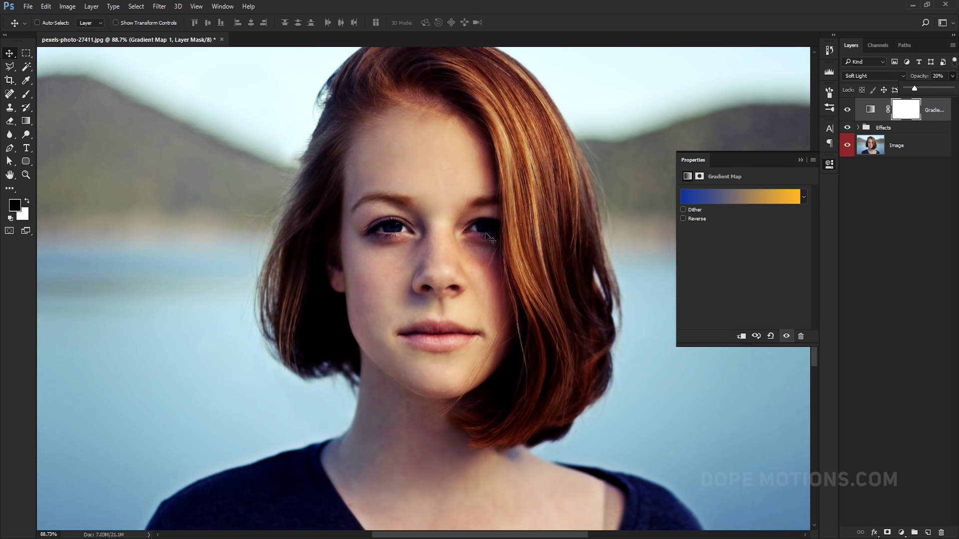
{"action": "left_click", "coordinate": [803, 160]}
{"action": "key", "text": "ctrl+["}
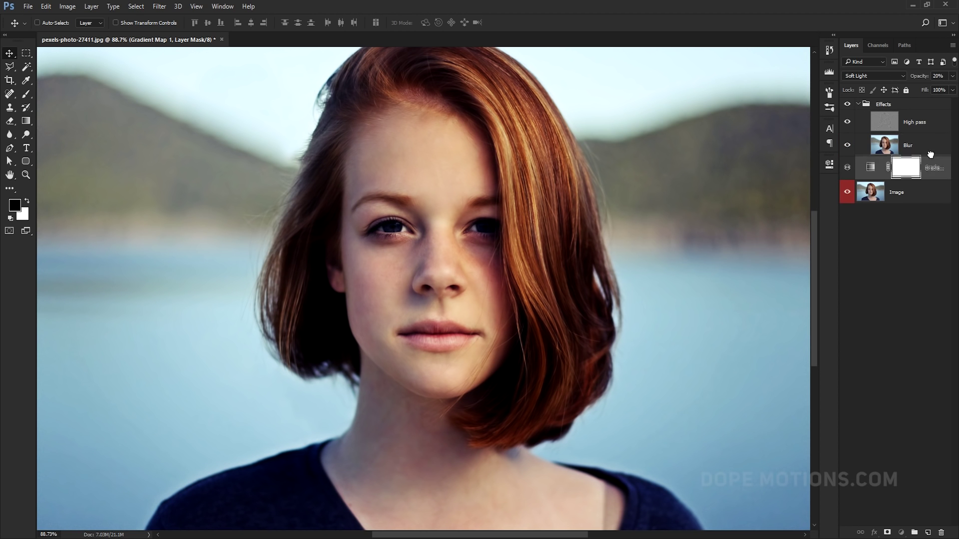
- Collapse the Effects group, toggle it off and back on to compare, then deselect it
{"action": "scroll", "coordinate": [401, 251], "scroll_direction": "down", "scroll_amount": 1}
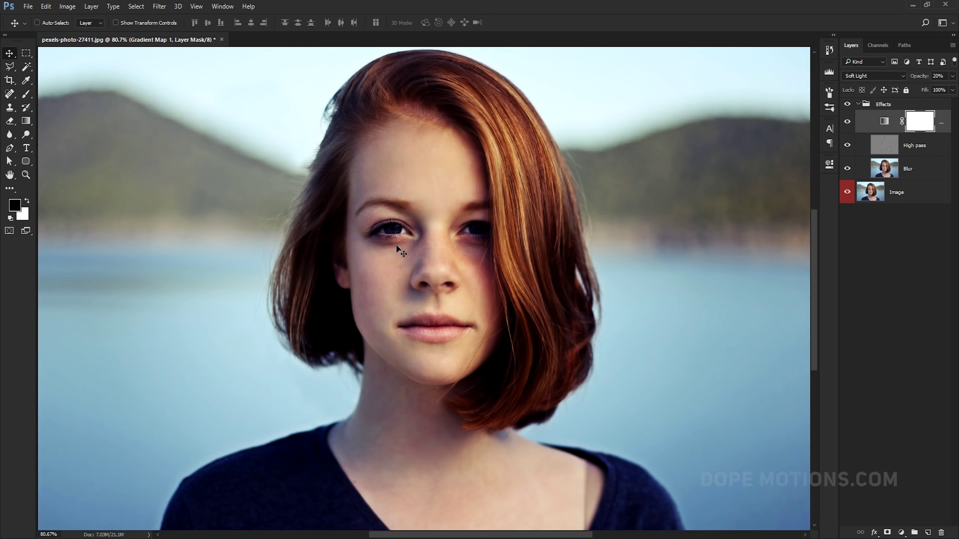
{"action": "scroll", "coordinate": [402, 252], "scroll_direction": "down", "scroll_amount": 1}
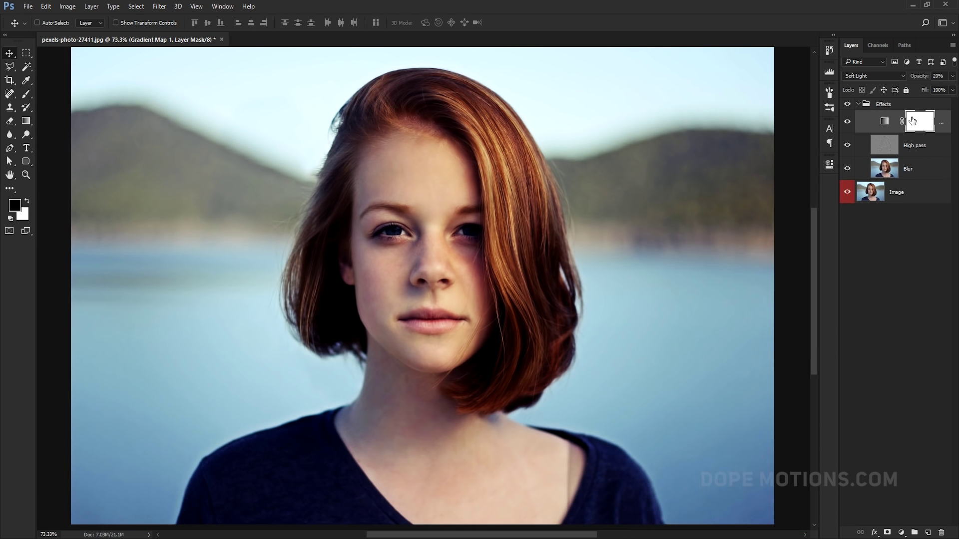
{"action": "left_click", "coordinate": [860, 106]}
{"action": "left_click", "coordinate": [856, 104]}
{"action": "left_click", "coordinate": [847, 104]}
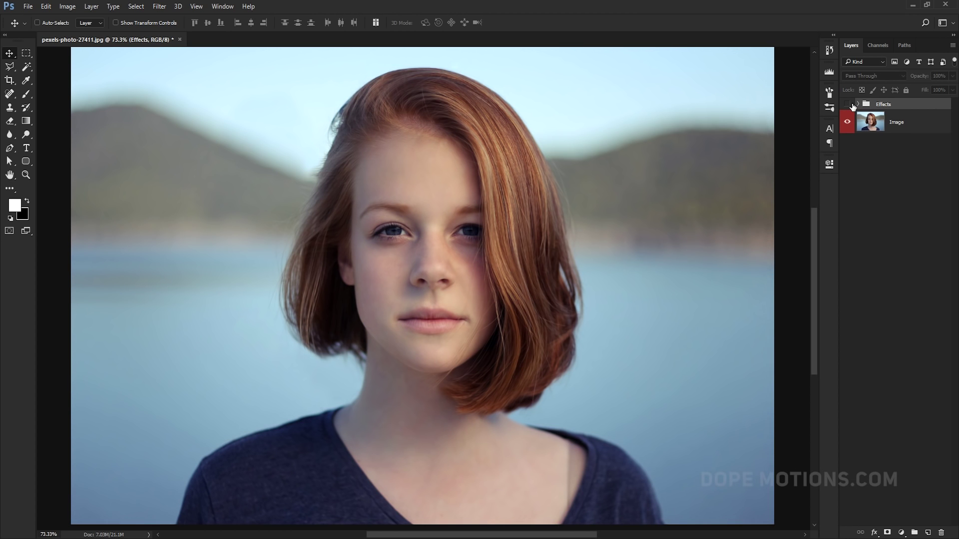
{"action": "left_click", "coordinate": [847, 105]}
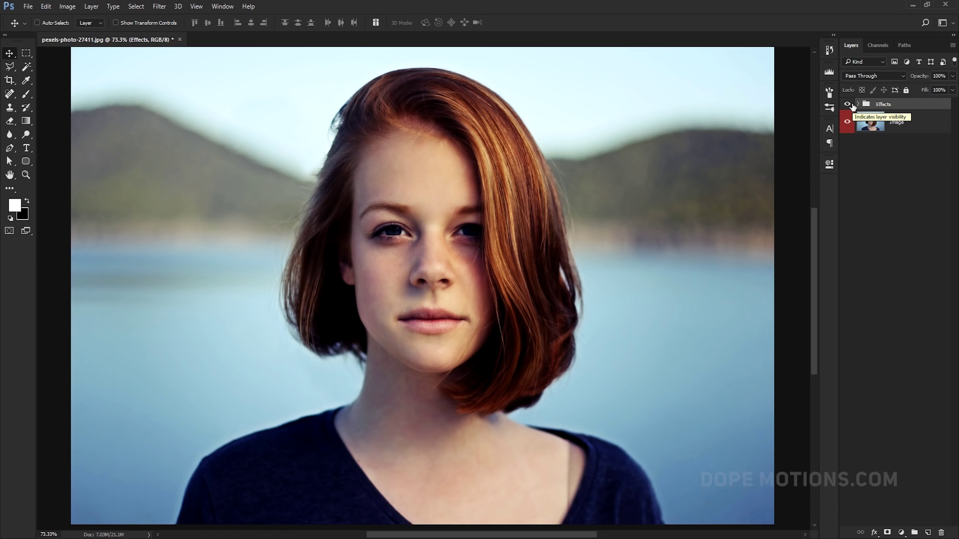
{"action": "left_click", "coordinate": [873, 180]}
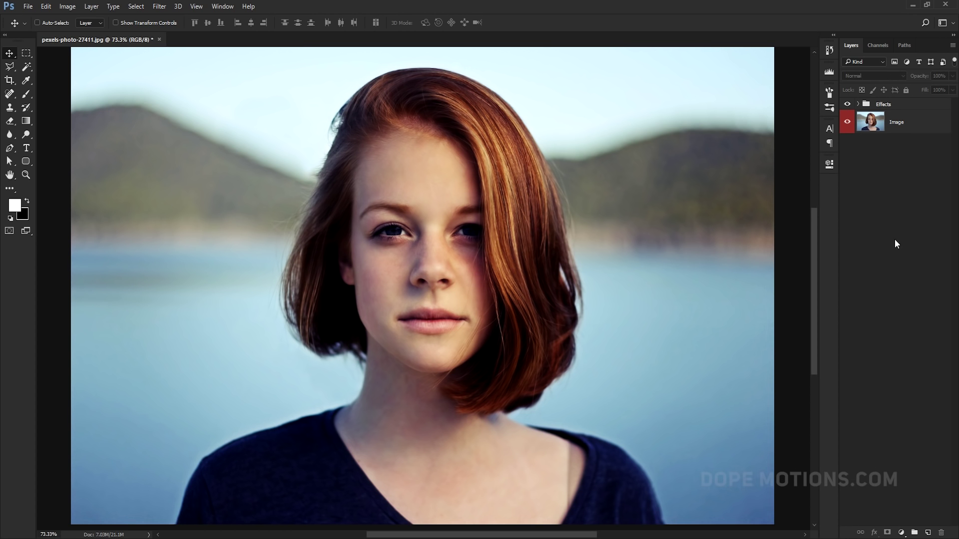
- Add a Gradient Fill layer and set its left gradient stop to black (000000)
{"action": "left_click", "coordinate": [902, 533]}
{"action": "left_click", "coordinate": [898, 319]}
{"action": "left_click", "coordinate": [692, 235]}
{"action": "left_click", "coordinate": [603, 329]}
{"action": "left_click", "coordinate": [648, 370]}
{"action": "type", "text": "000000"}
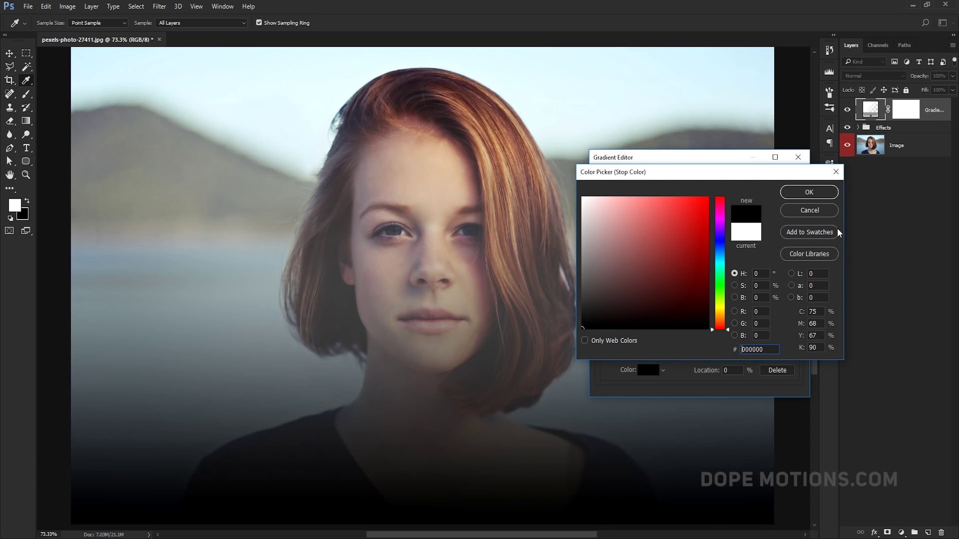
{"action": "key", "text": "Return"}
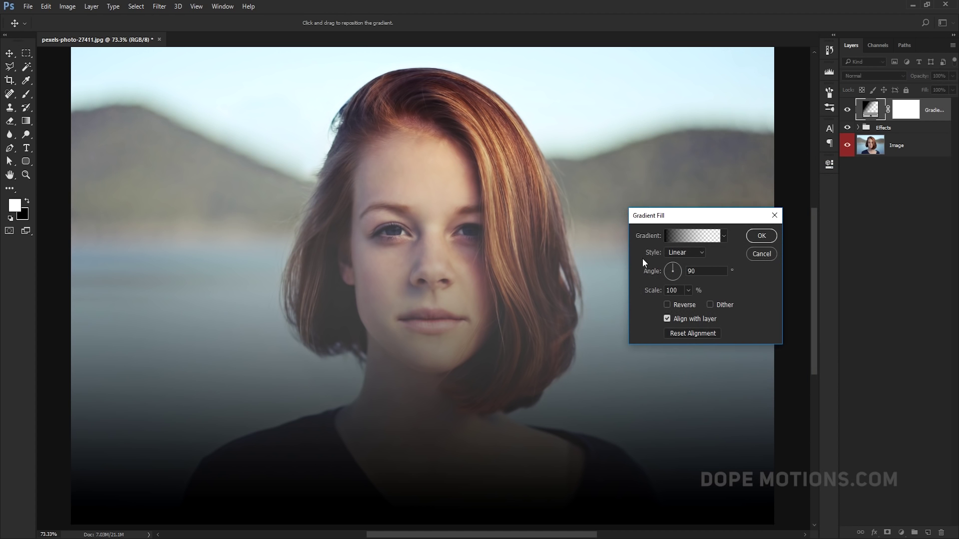
- Make the gradient radial, reversed, at 500% scale, and select its right colour stop
{"action": "left_click", "coordinate": [689, 254]}
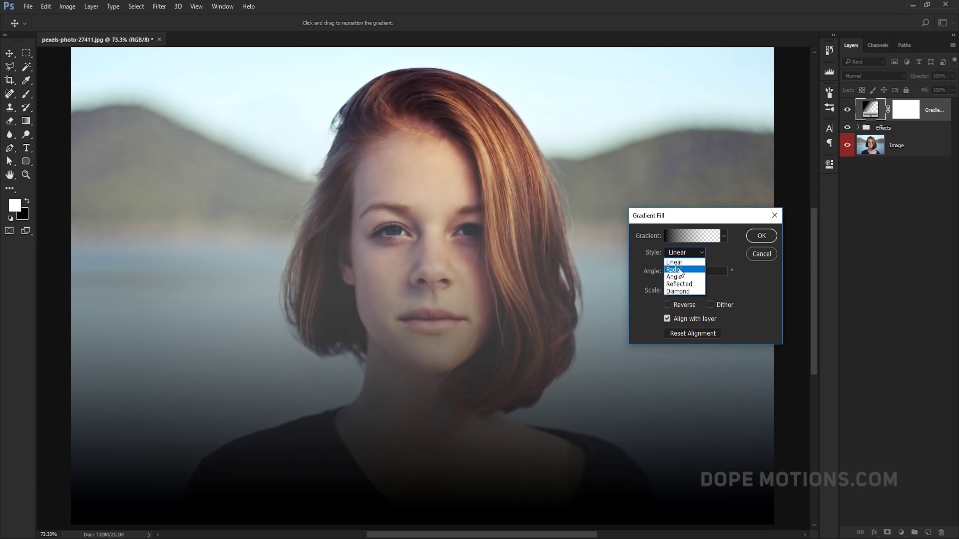
{"action": "left_click", "coordinate": [675, 263]}
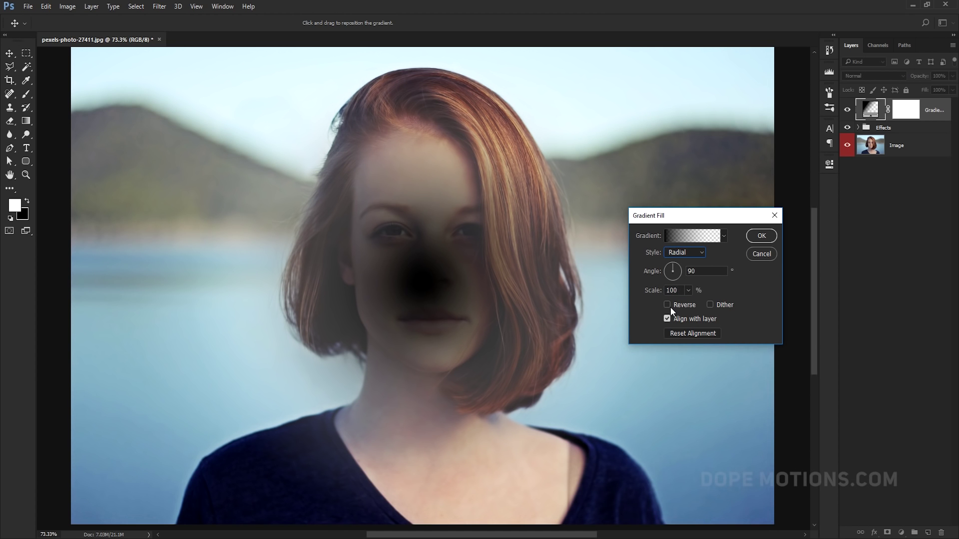
{"action": "left_click", "coordinate": [667, 306]}
{"action": "double_click", "coordinate": [681, 292]}
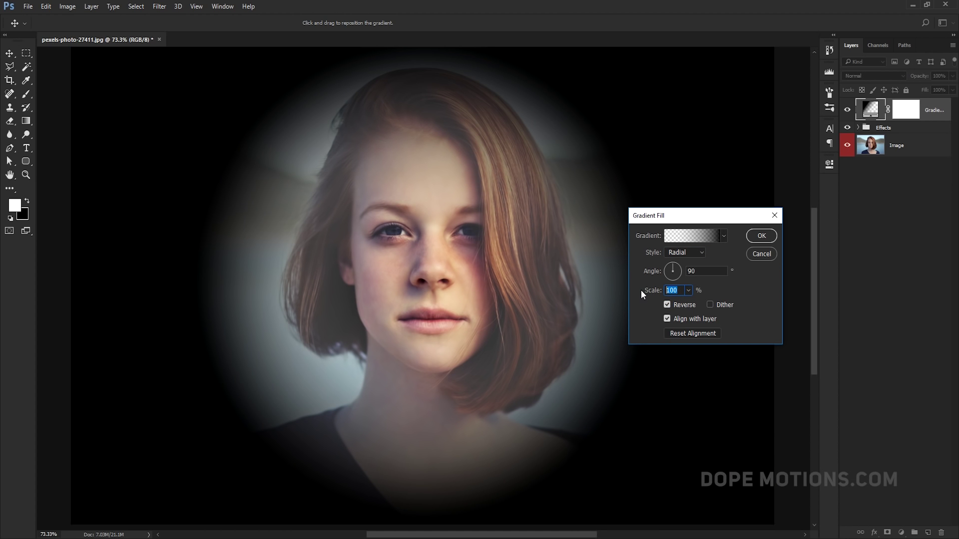
{"action": "type", "text": "500"}
{"action": "left_click", "coordinate": [692, 236]}
{"action": "left_click", "coordinate": [795, 330]}
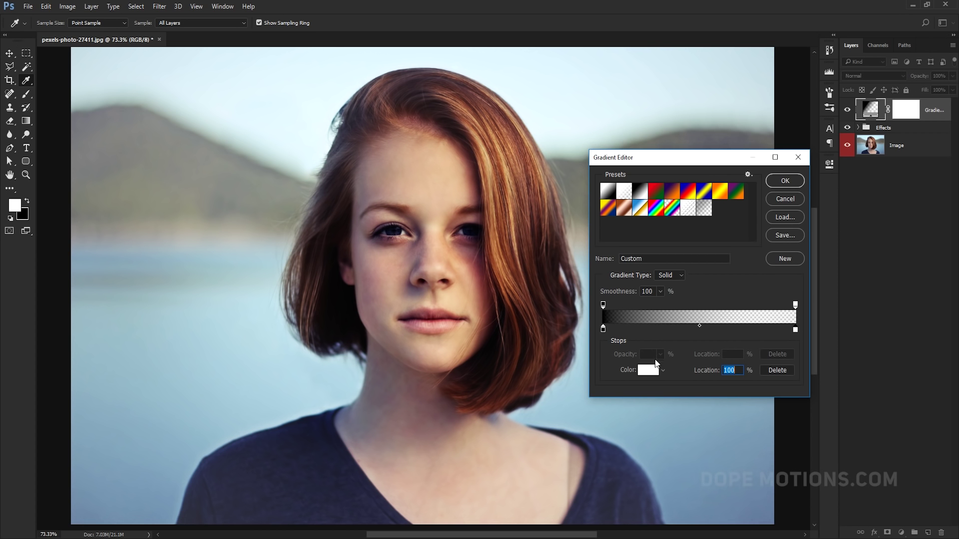